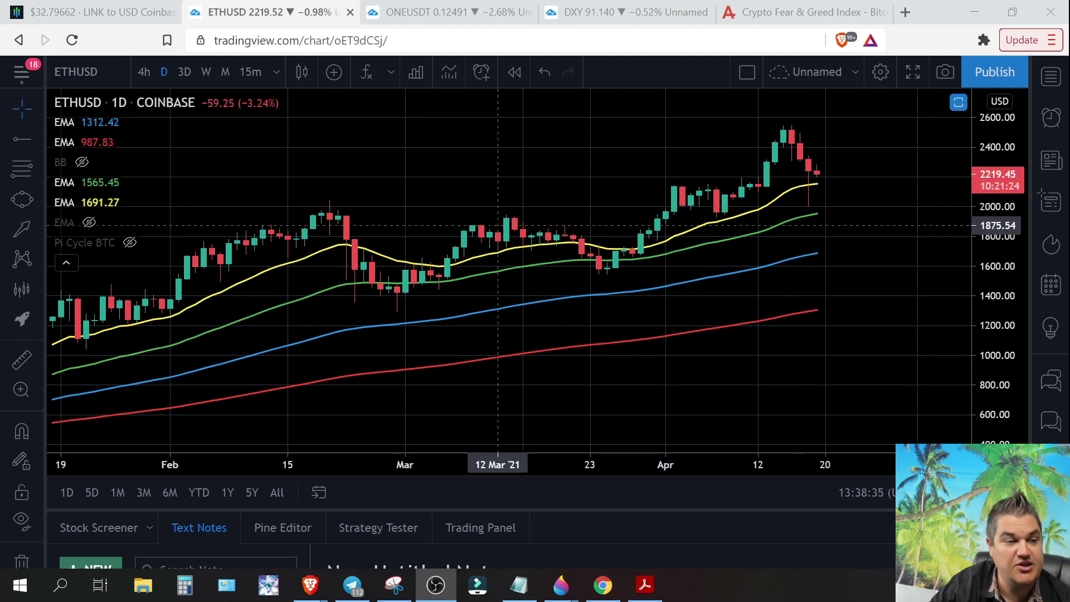
- Measure the late-February (~12.5%) and late-March (~7.7%) dips on daily ETHUSD, dismissing each reading
scroll(479, 219, "down", 2)
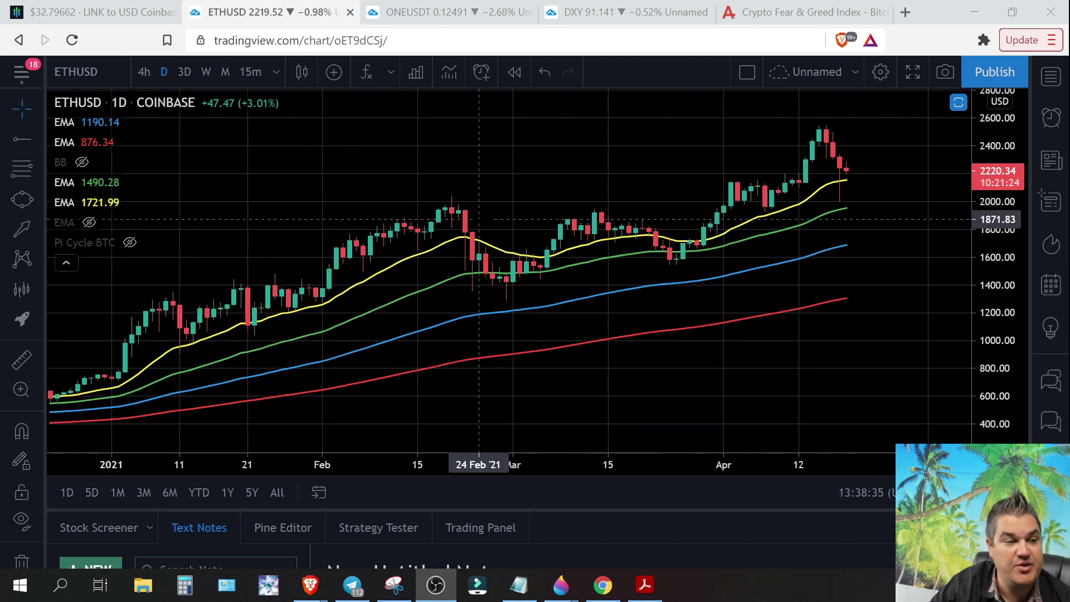
left_click(506, 273, "shift")
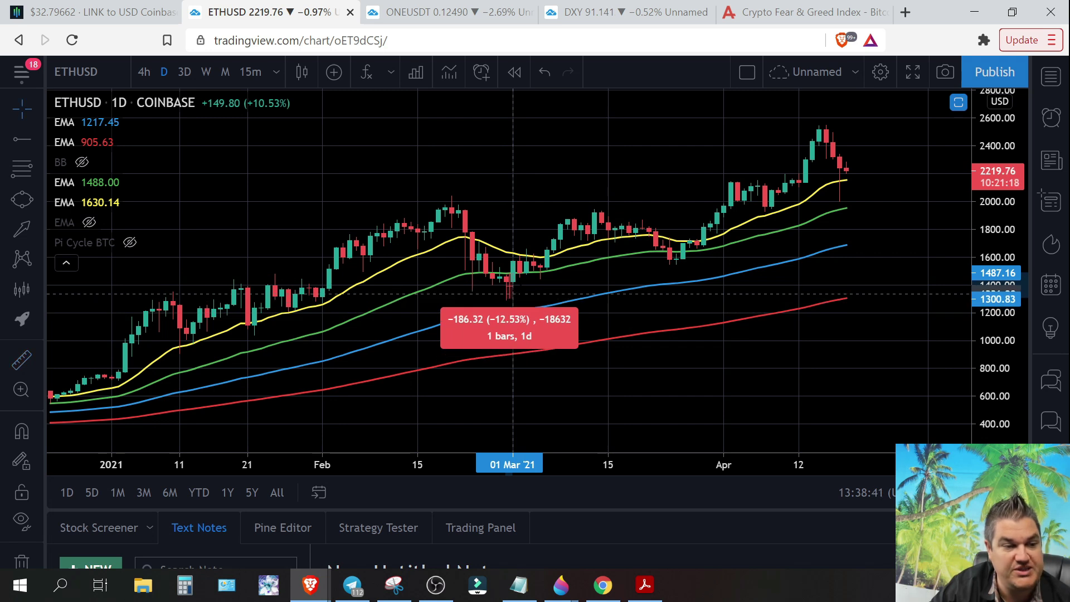
left_click(513, 296)
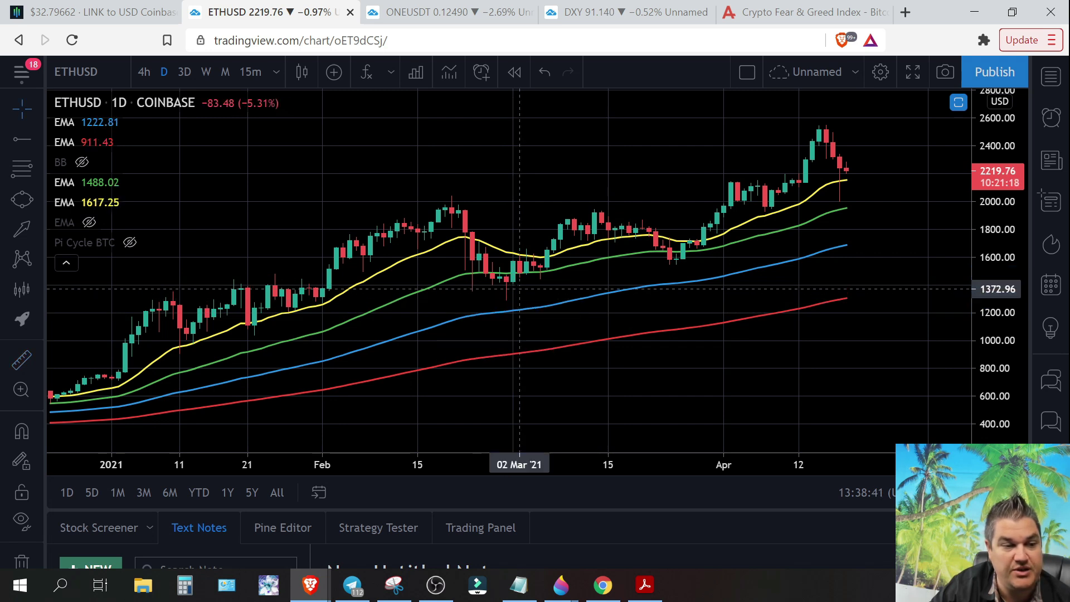
left_click(683, 251, "shift")
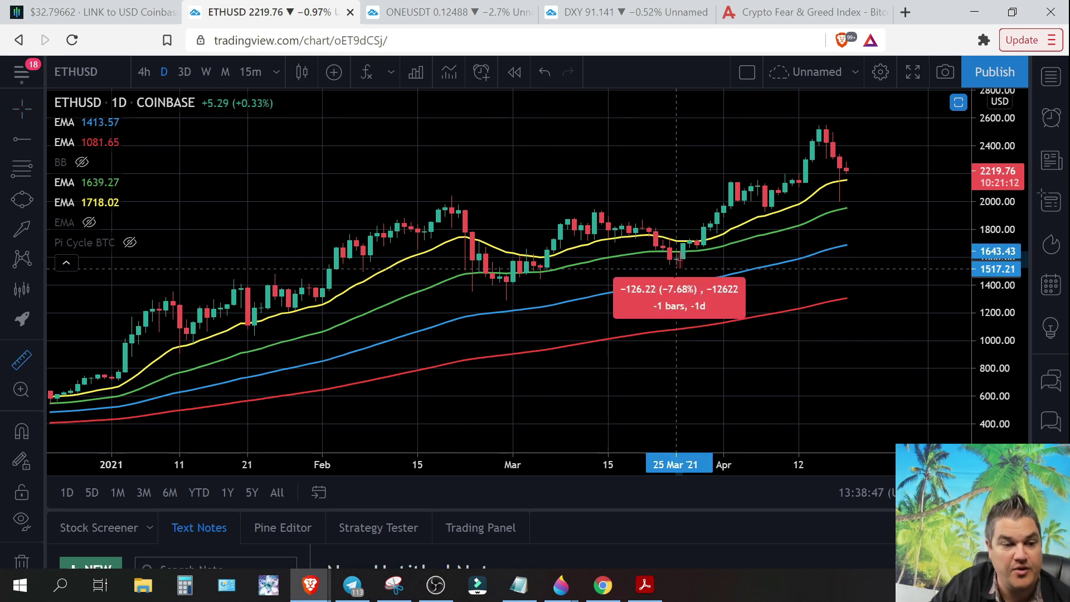
left_click(672, 268)
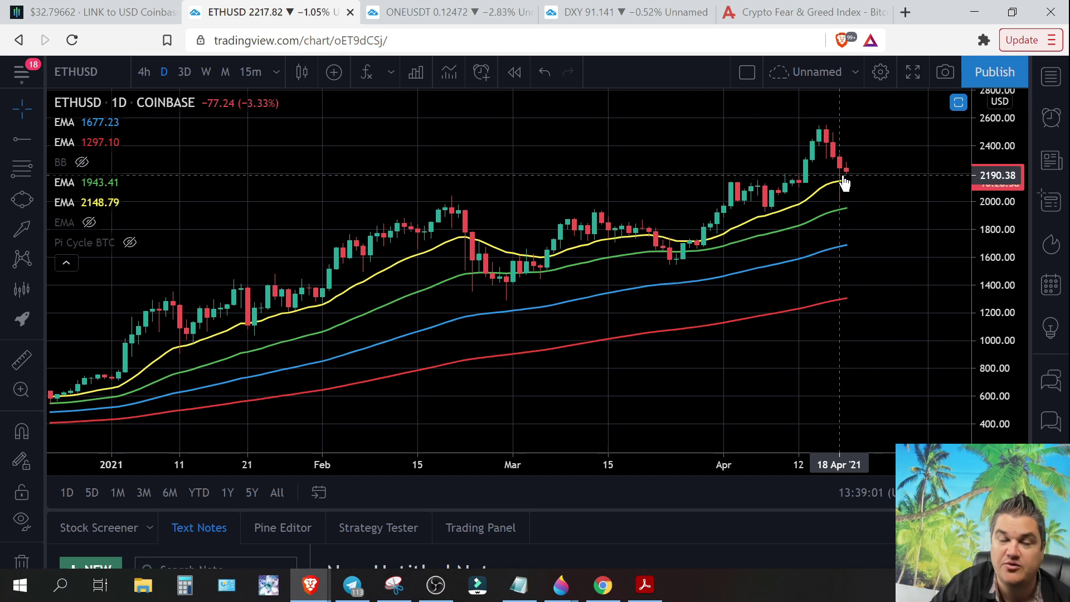
scroll(845, 182, "up", 3)
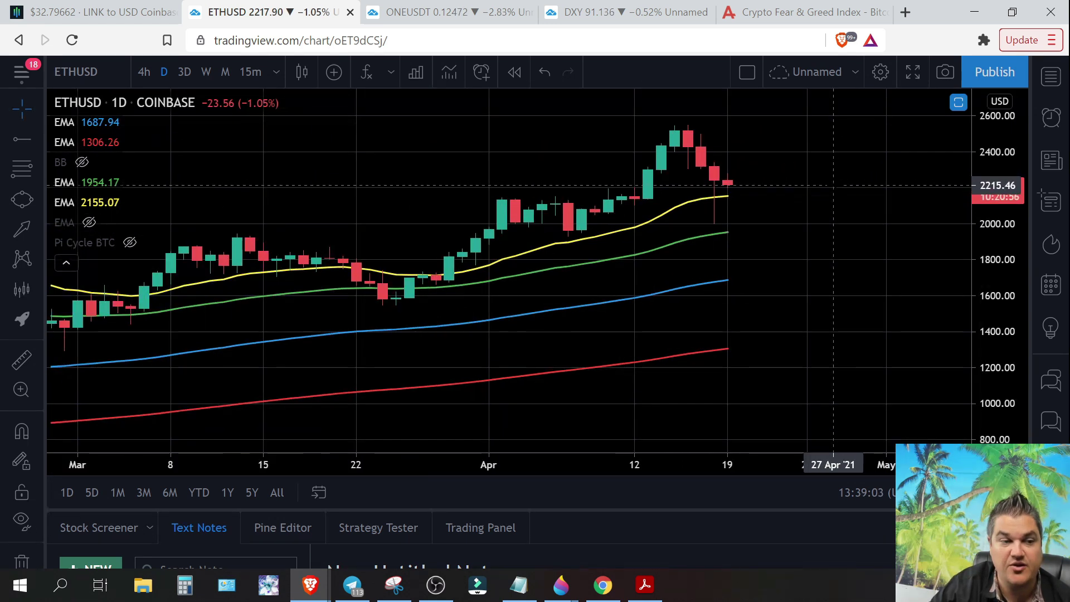
scroll(830, 186, "down", 5)
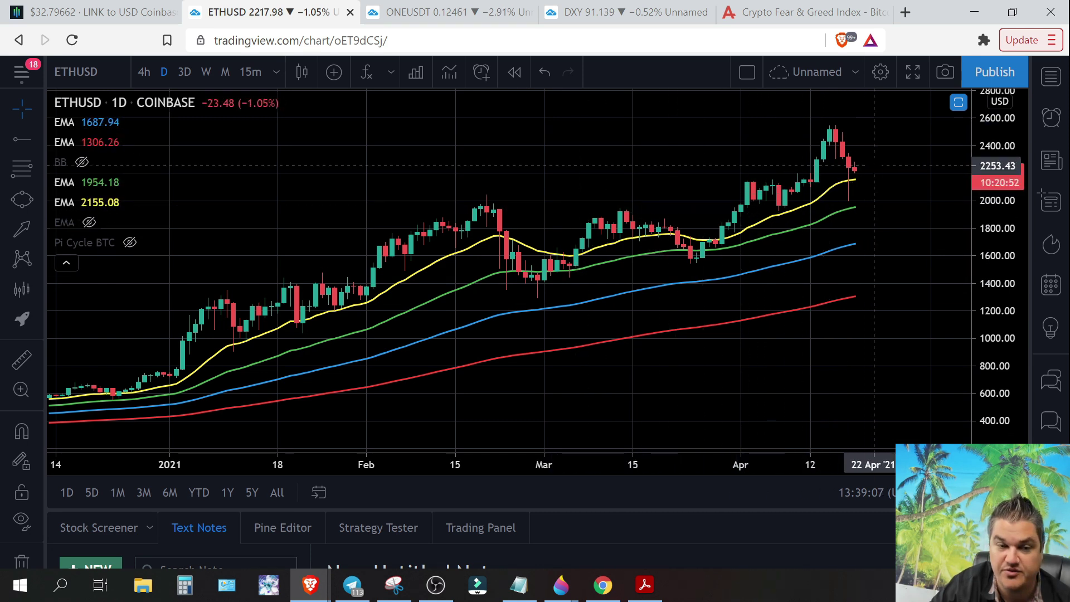
scroll(836, 173, "up", 3)
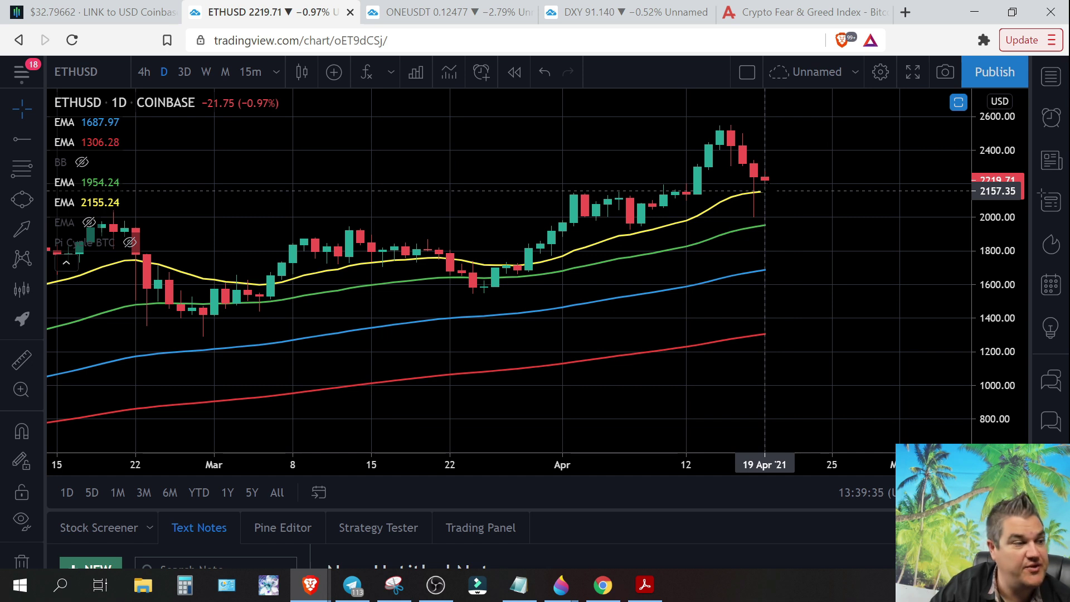
scroll(776, 193, "down", 4)
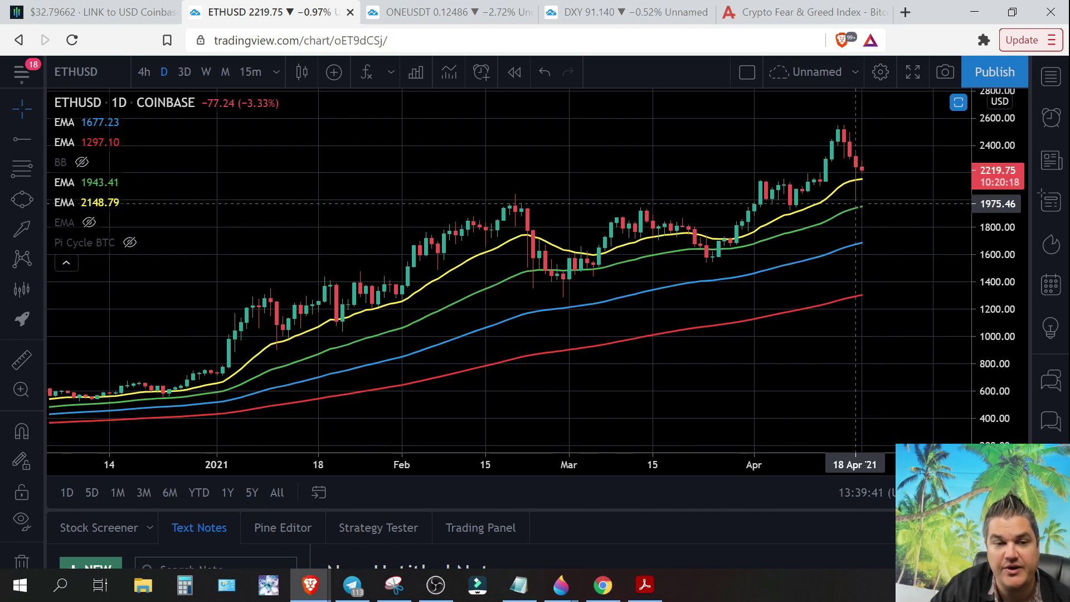
scroll(858, 179, "up", 4)
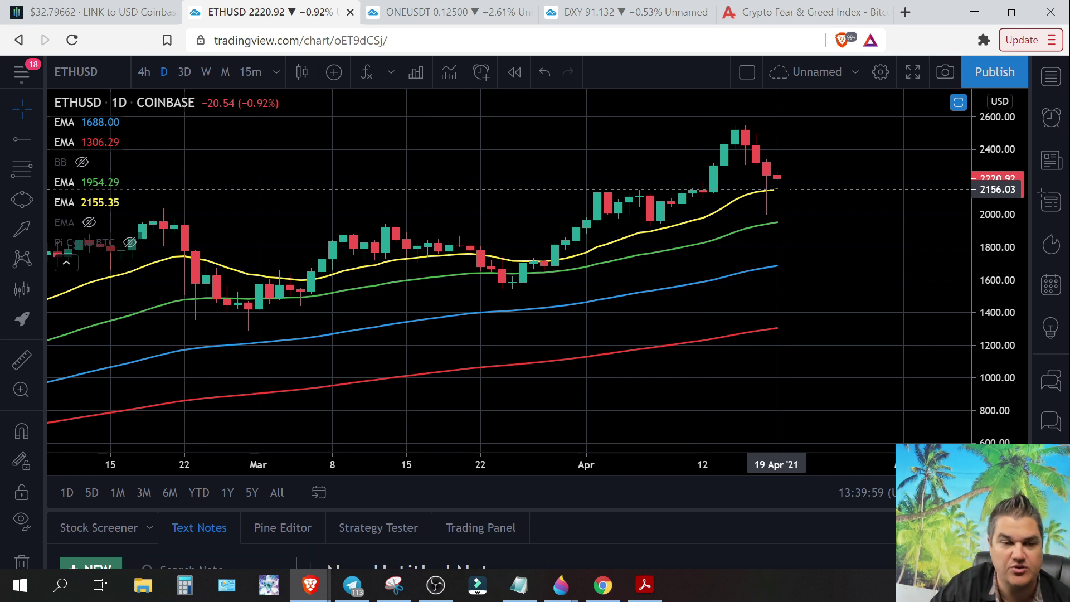
scroll(778, 189, "down", 5)
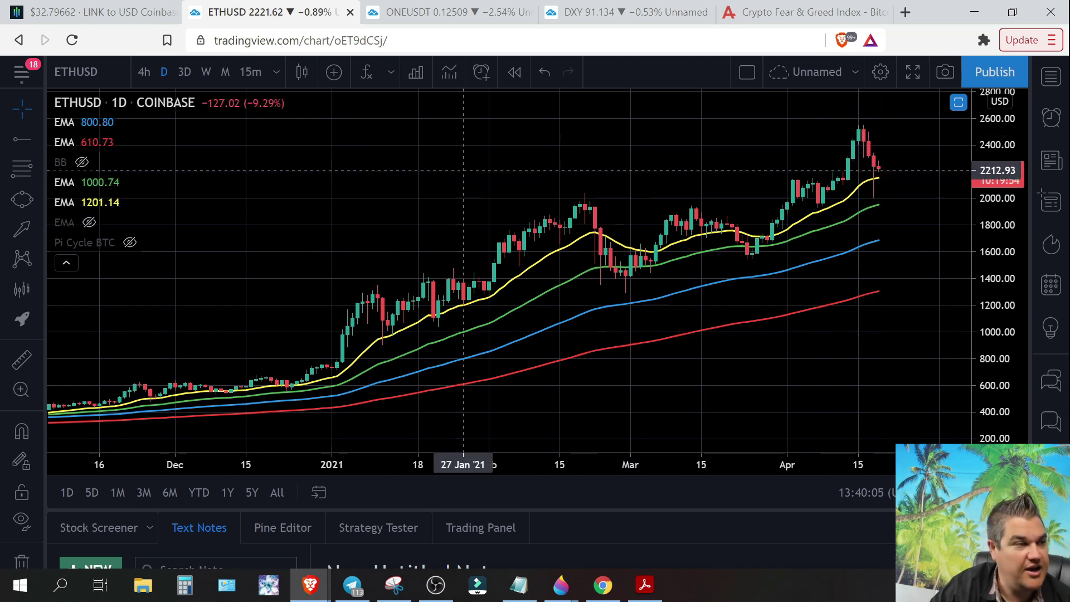
scroll(855, 258, "up", 3)
scroll(873, 277, "down", 1)
scroll(873, 277, "down", 1)
scroll(873, 277, "up", 2)
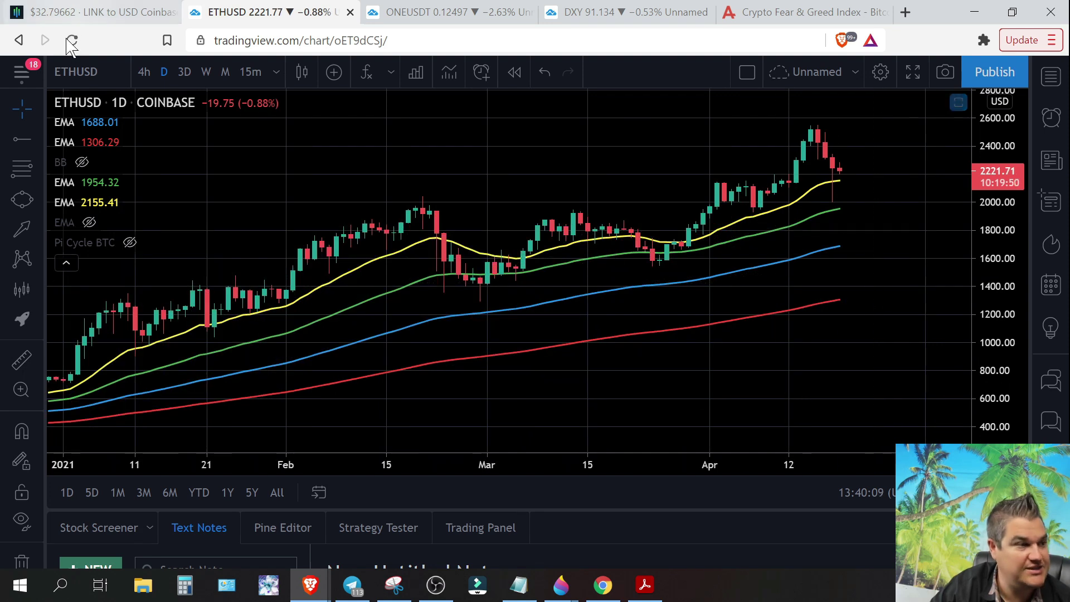
- Put ETHUSD on 3-day candles and zoom to show price near 2225 above the yellow EMA
left_click(179, 78)
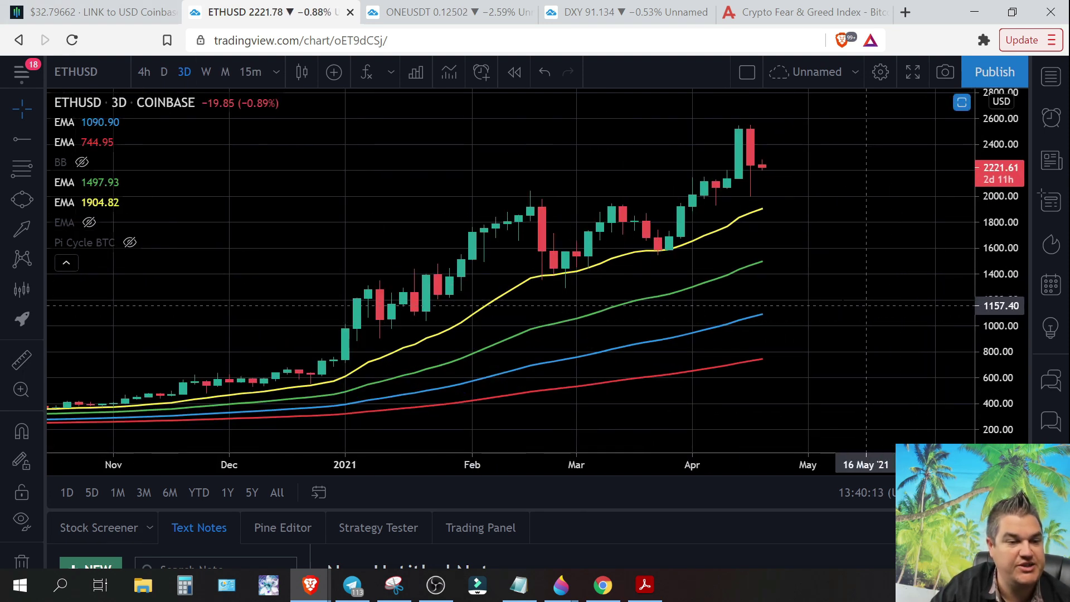
scroll(786, 234, "down", 3)
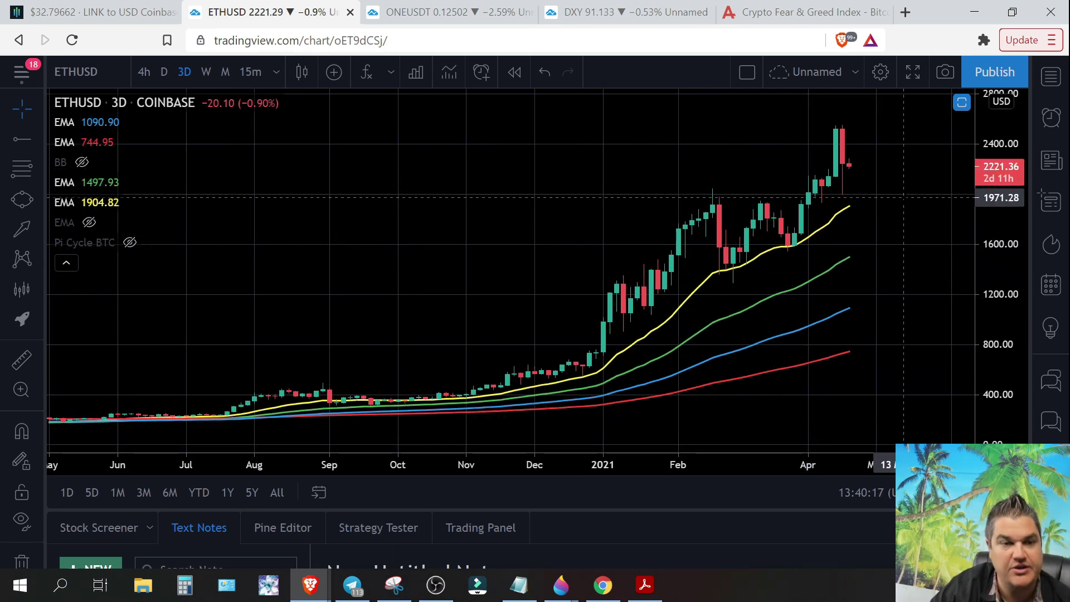
scroll(889, 244, "up", 3)
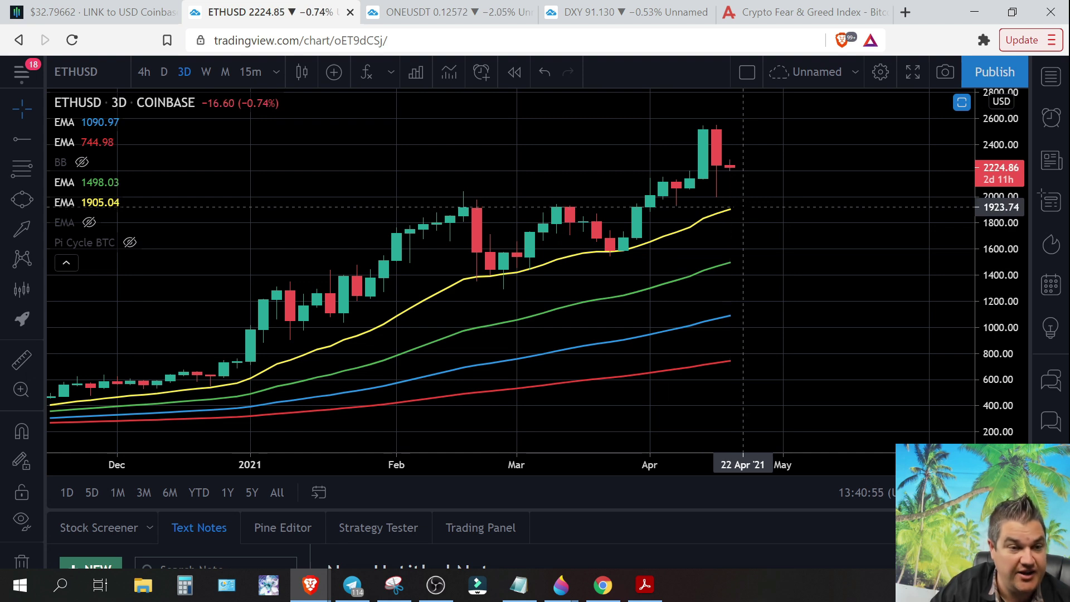
scroll(786, 189, "down", 2)
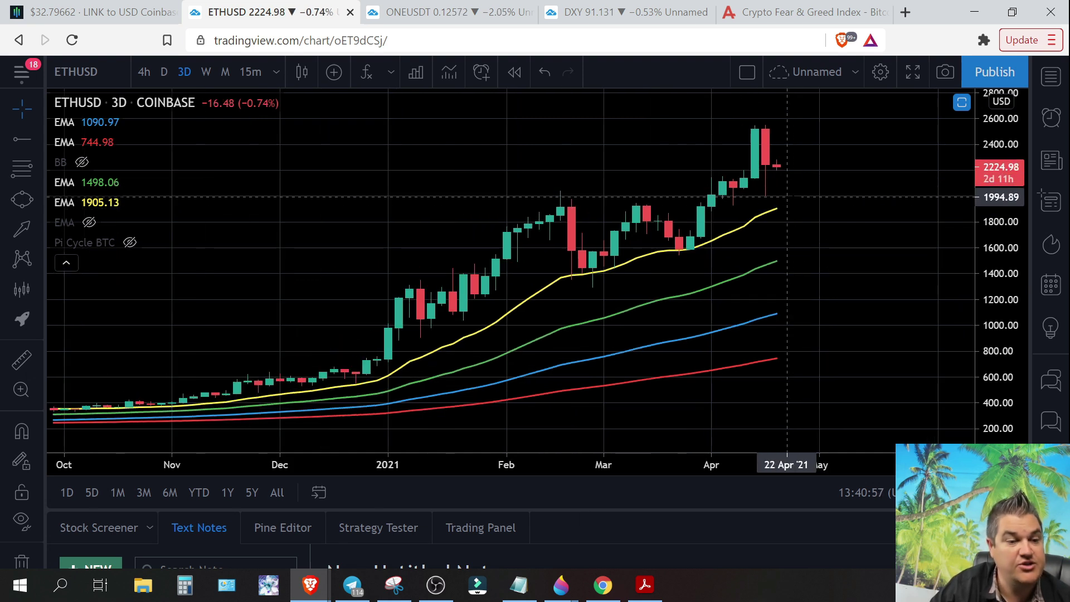
- Switch to weekly candles and measure price roughly 40% above the yellow EMA near 1566
left_click(205, 72)
scroll(819, 263, "up", 3)
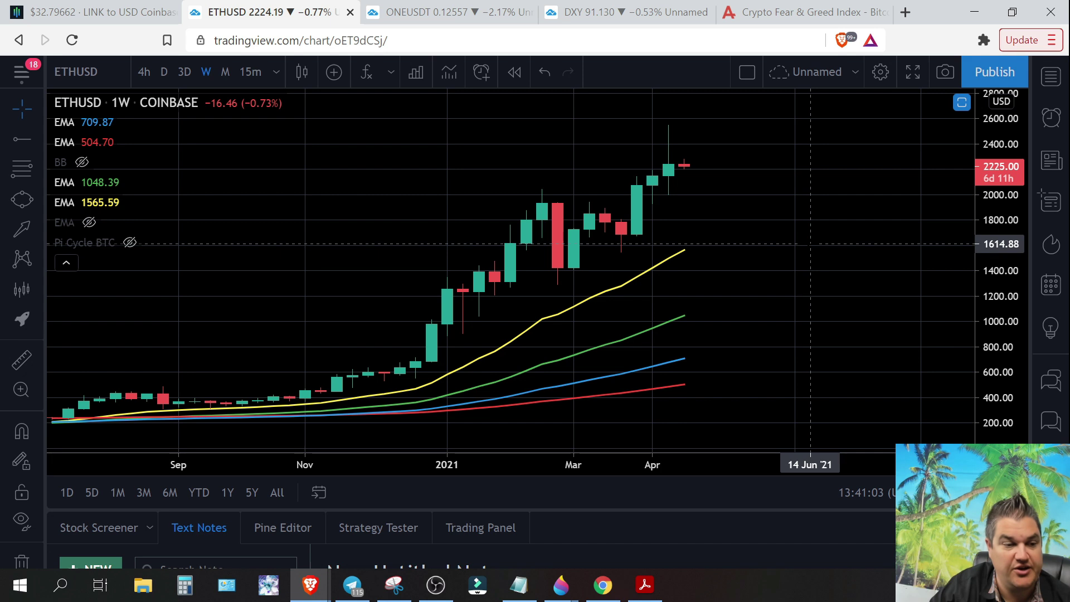
left_click(685, 250, "shift")
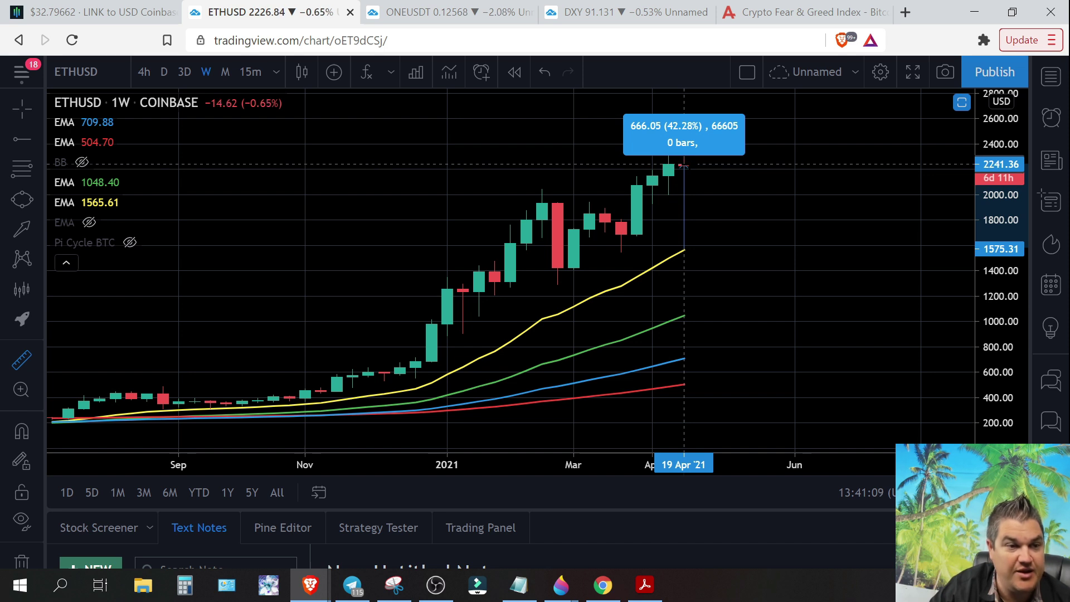
left_click(702, 174)
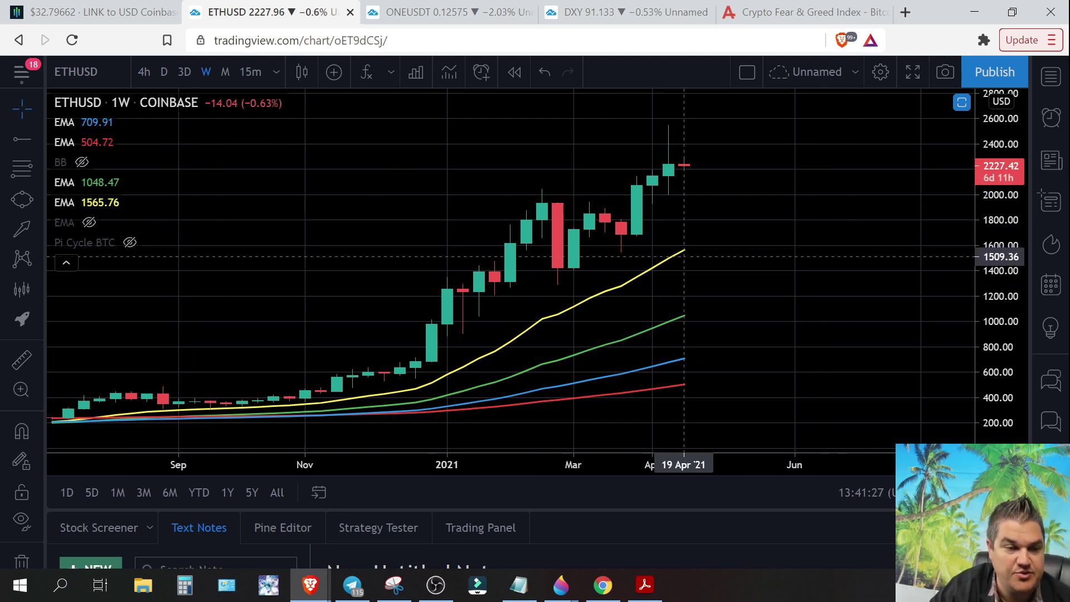
- Unhide the purple EMA in the legend so the Feb–Mar dip candles show holding on it
left_click(89, 223)
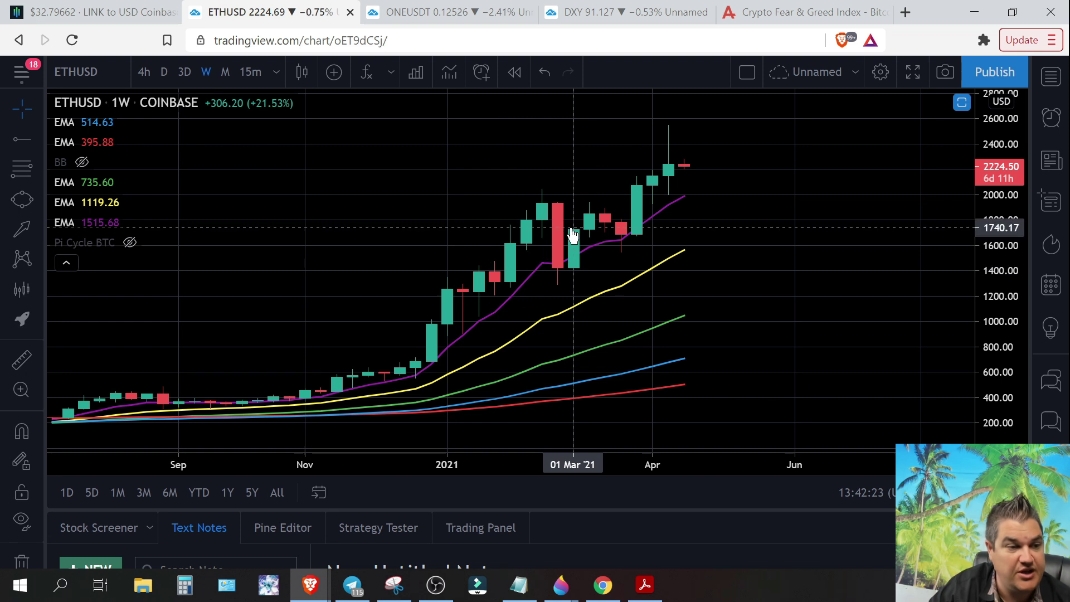
- Scroll the chart while bringing up the weekly Binance ETHBTC chart, priced near 0.0392
scroll(573, 235, "down", 3)
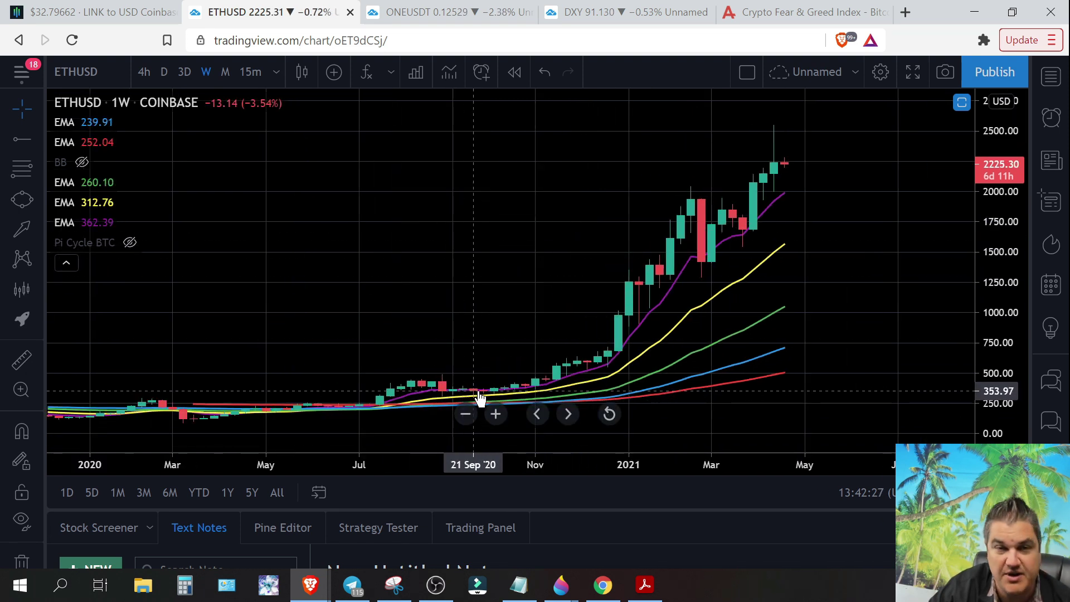
scroll(786, 333, "up", 2)
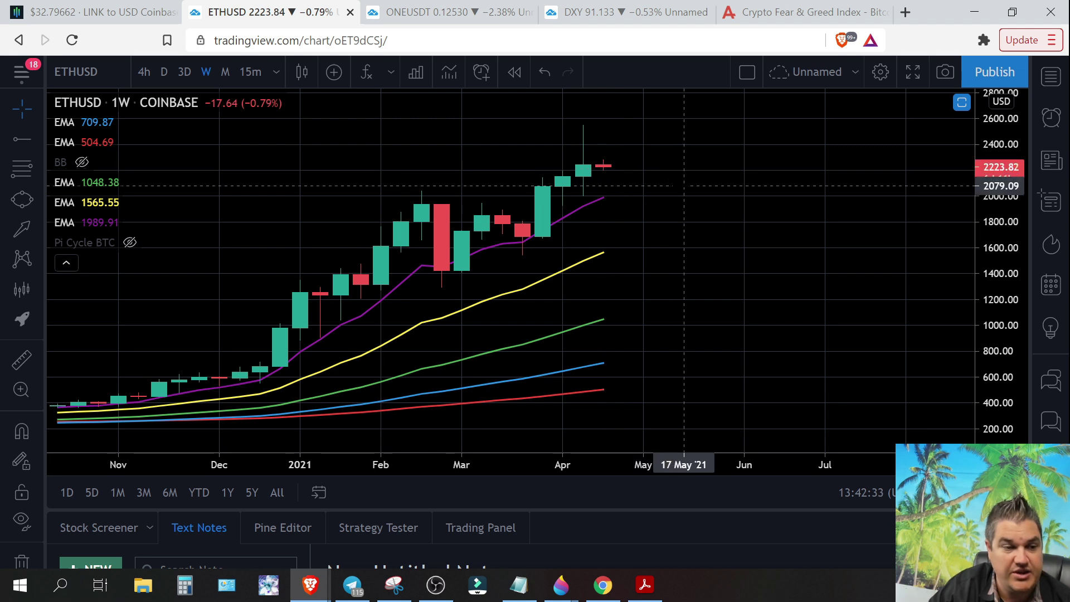
scroll(678, 186, "down", 1)
scroll(681, 191, "down", 2)
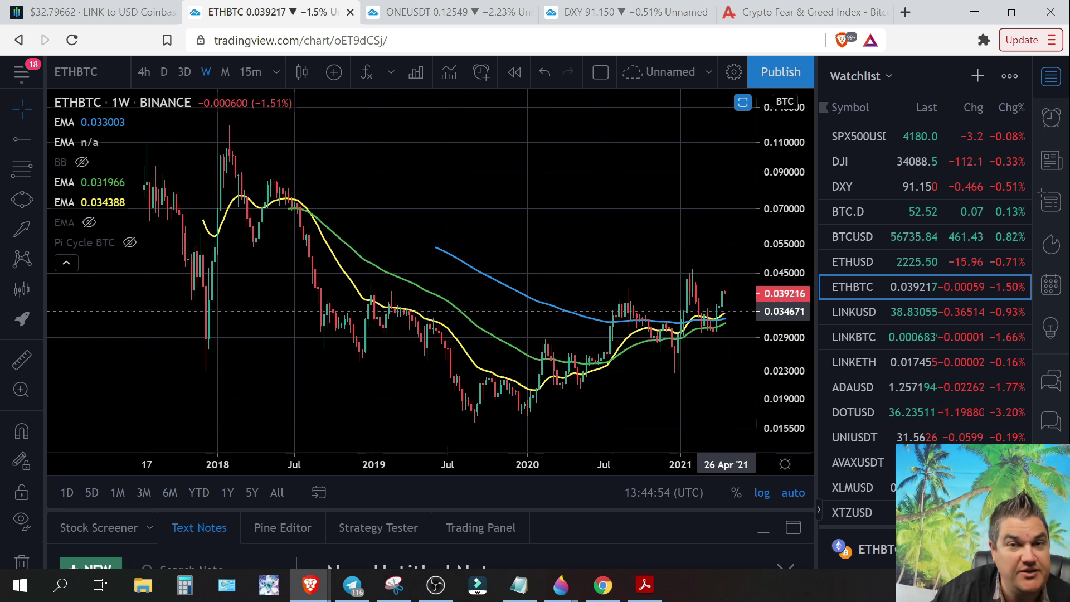
- Zoom the weekly ETHBTC chart to span May 2018 to May 2021
scroll(728, 310, "up", 5)
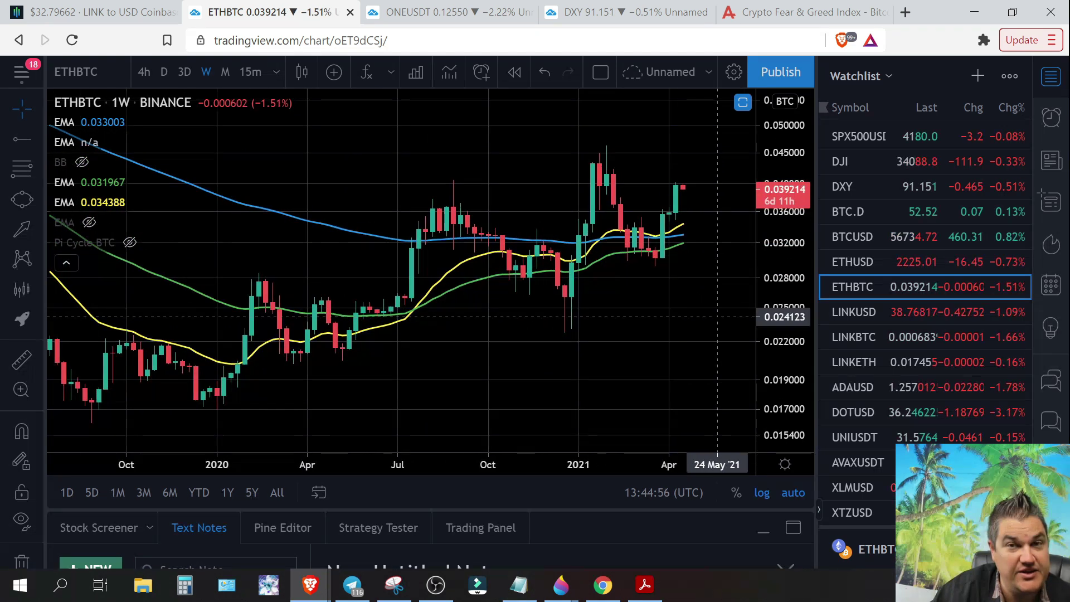
scroll(711, 290, "up", 1)
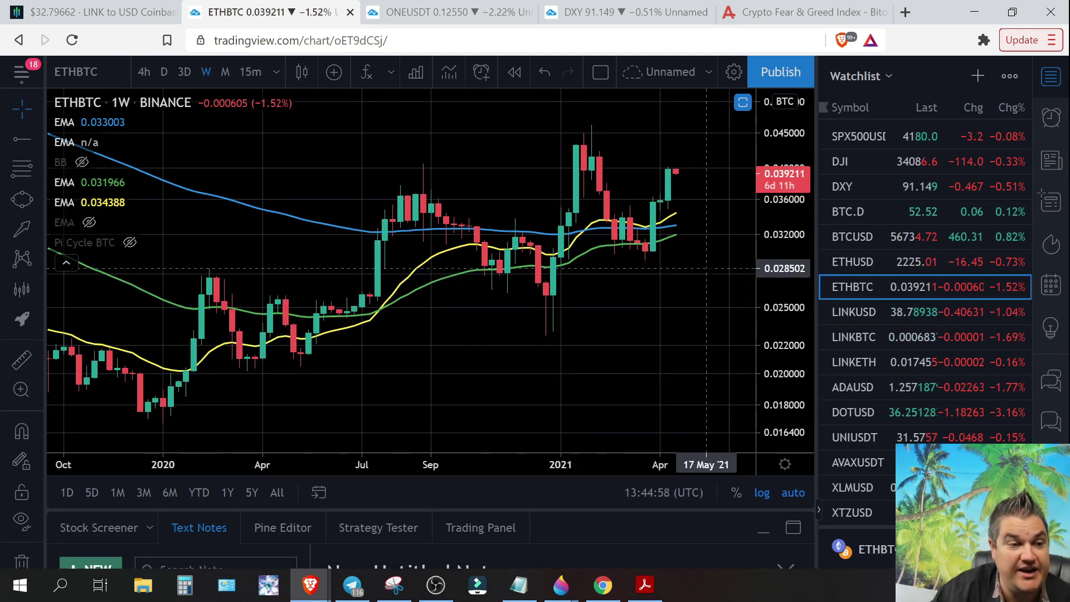
scroll(707, 272, "down", 4)
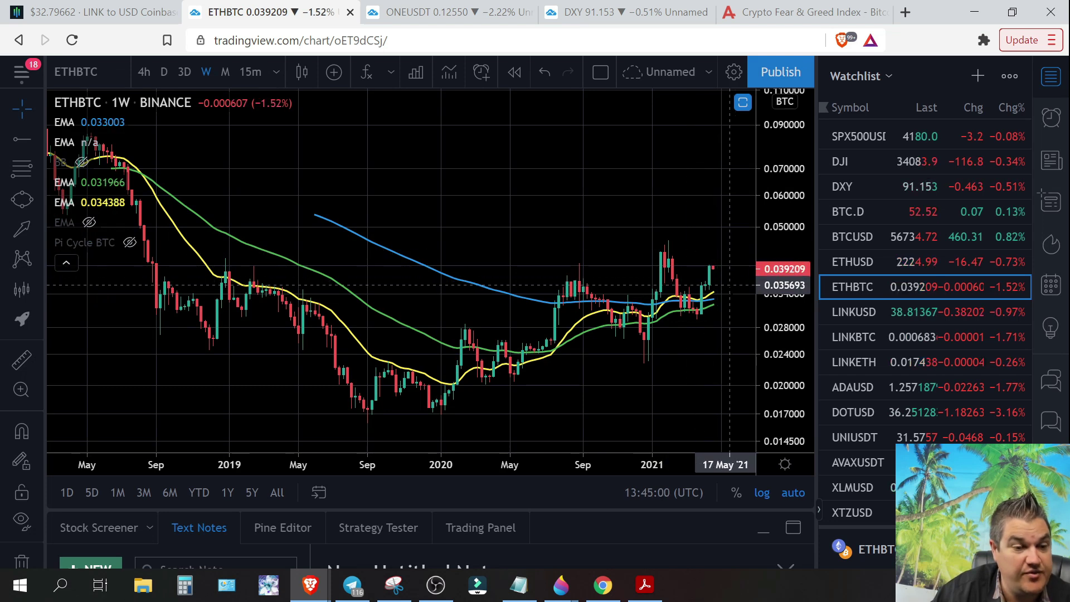
- Switch ETHBTC to 3-day candles and zoom out over the EMA ribbon
left_click(184, 71)
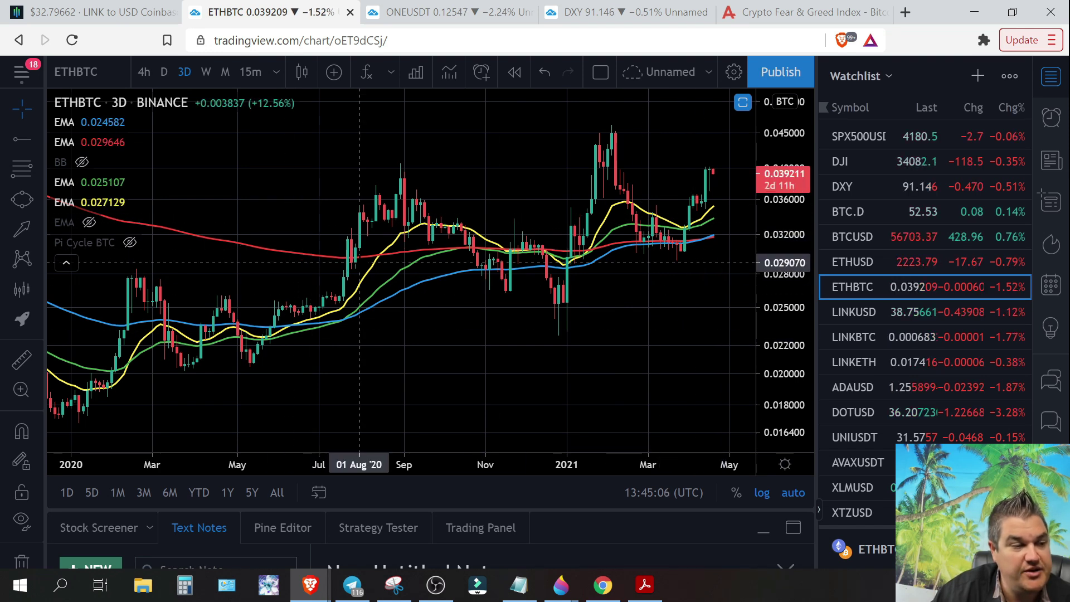
scroll(645, 265, "up", 3)
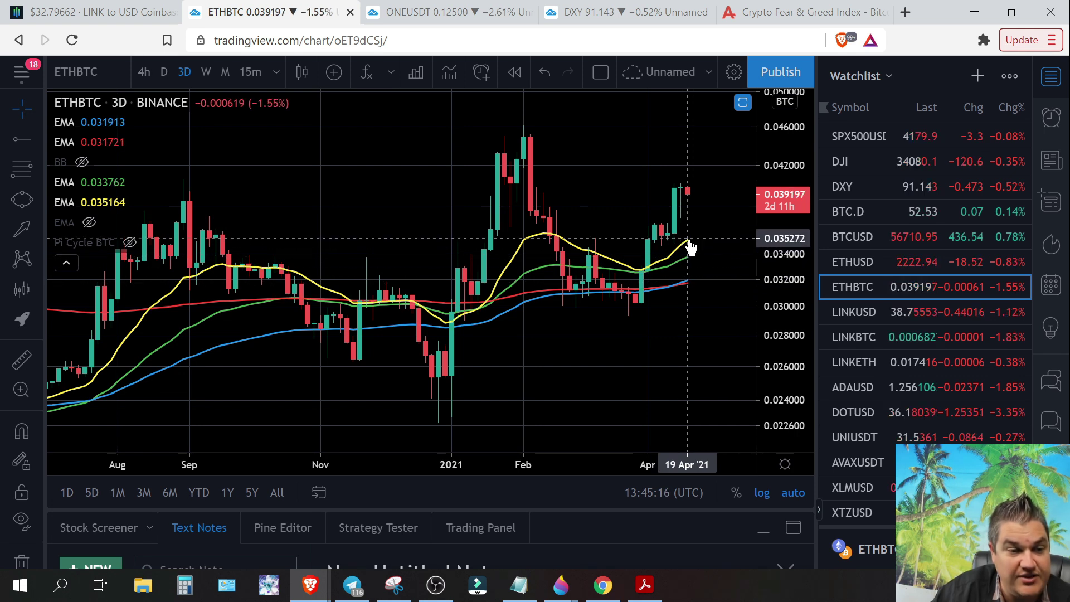
scroll(684, 281, "down", 5)
scroll(693, 281, "down", 3)
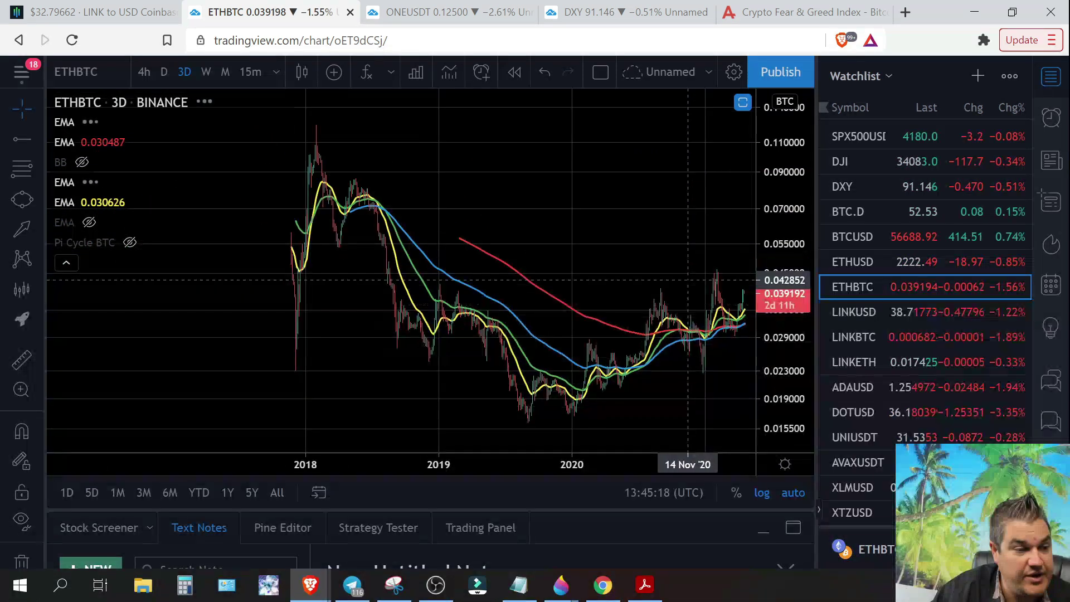
scroll(669, 288, "down", 3)
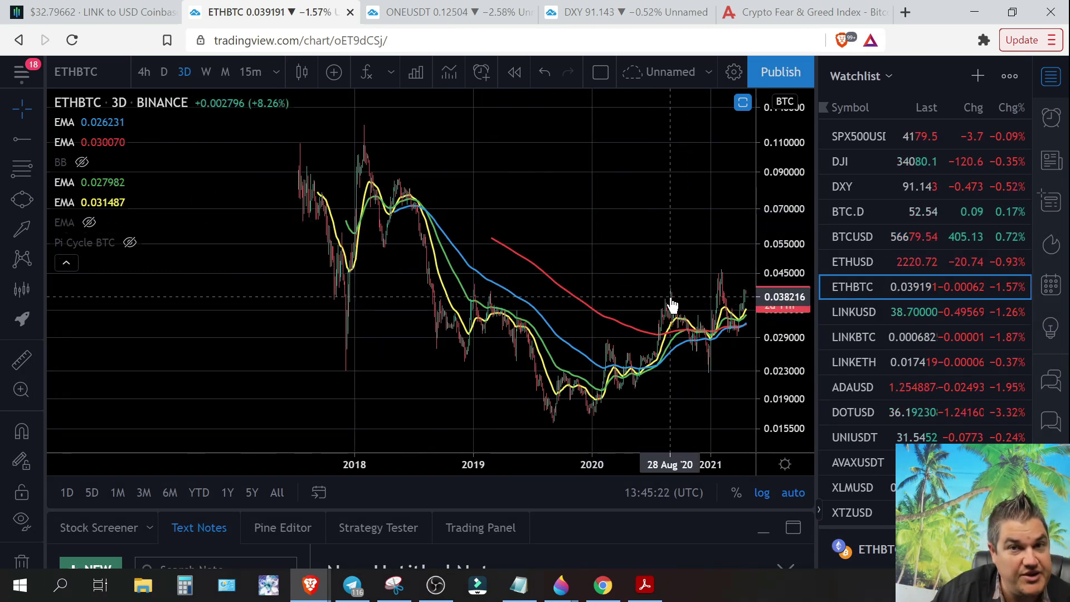
- Zoom the 3-day chart back in, then move ETHBTC to daily candles
scroll(672, 303, "up", 5)
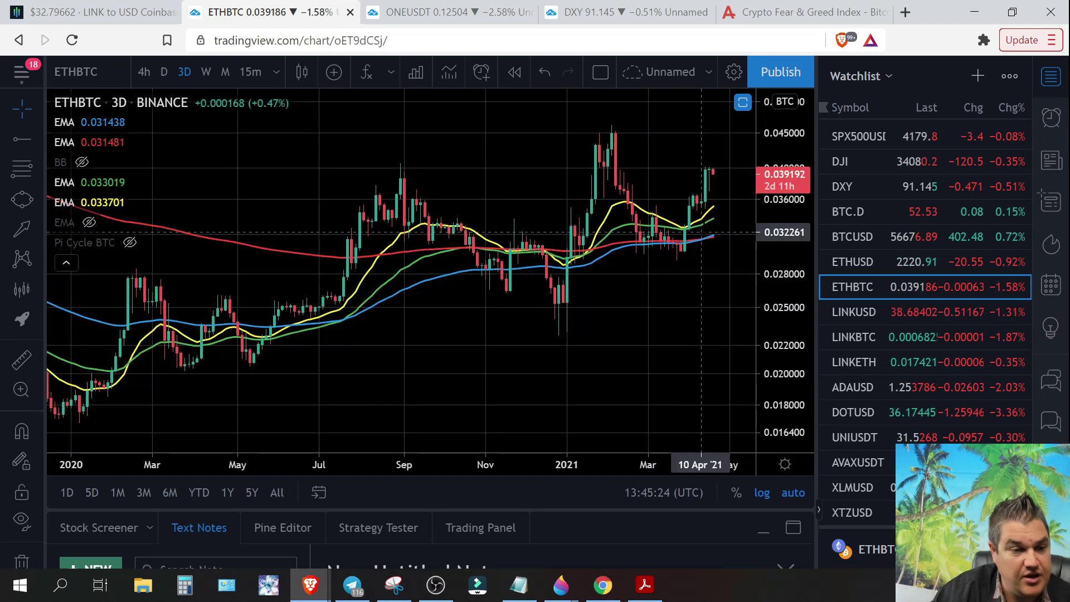
scroll(715, 243, "up", 3)
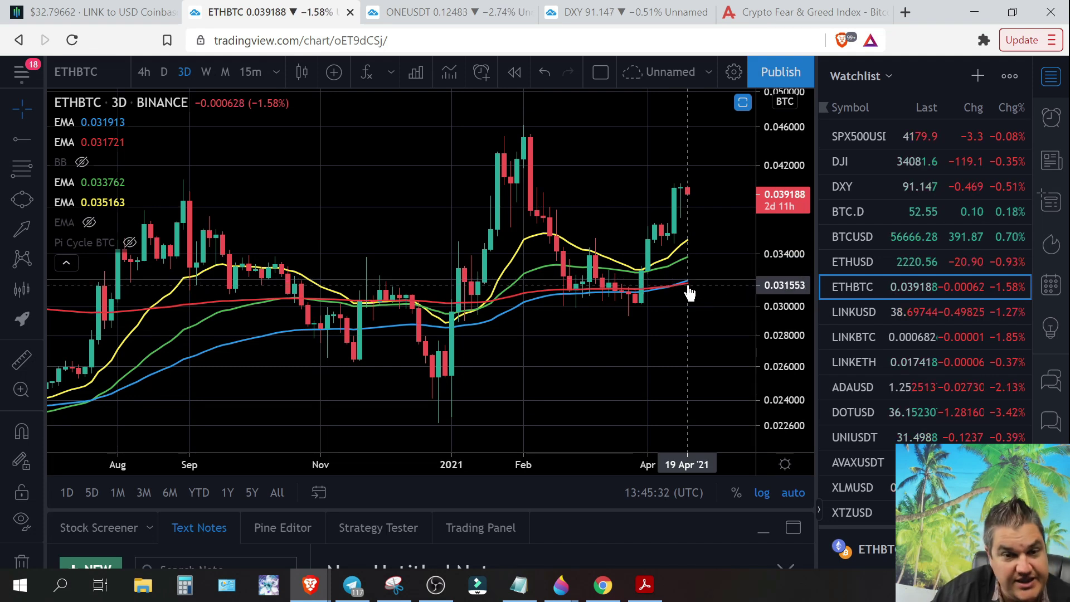
scroll(690, 292, "down", 2)
left_click(163, 72)
- Zoom the daily ETHBTC chart to frame November through April
scroll(674, 315, "up", 3)
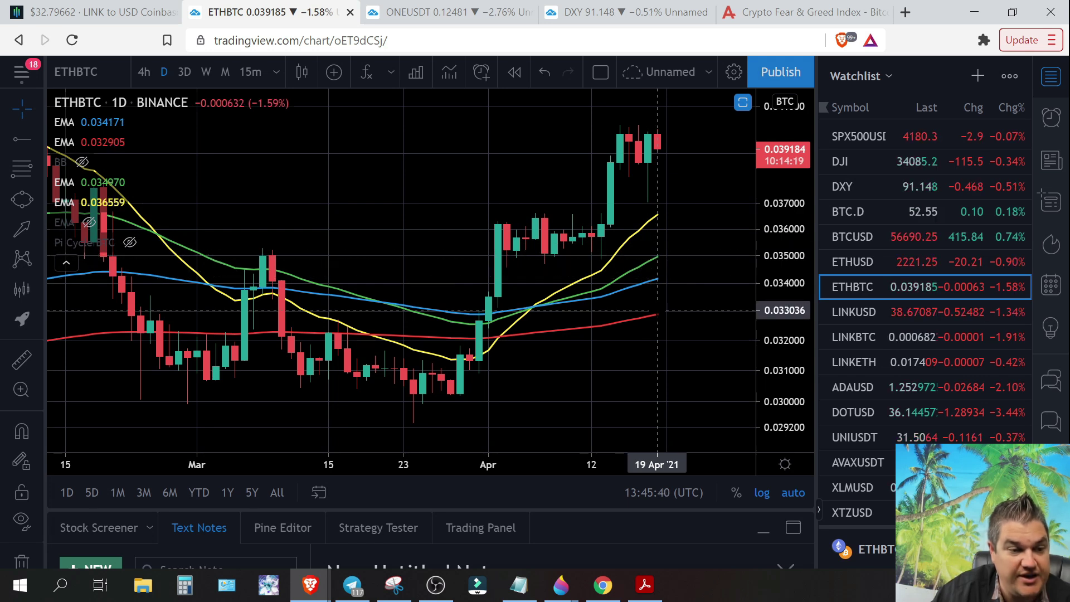
scroll(650, 257, "down", 3)
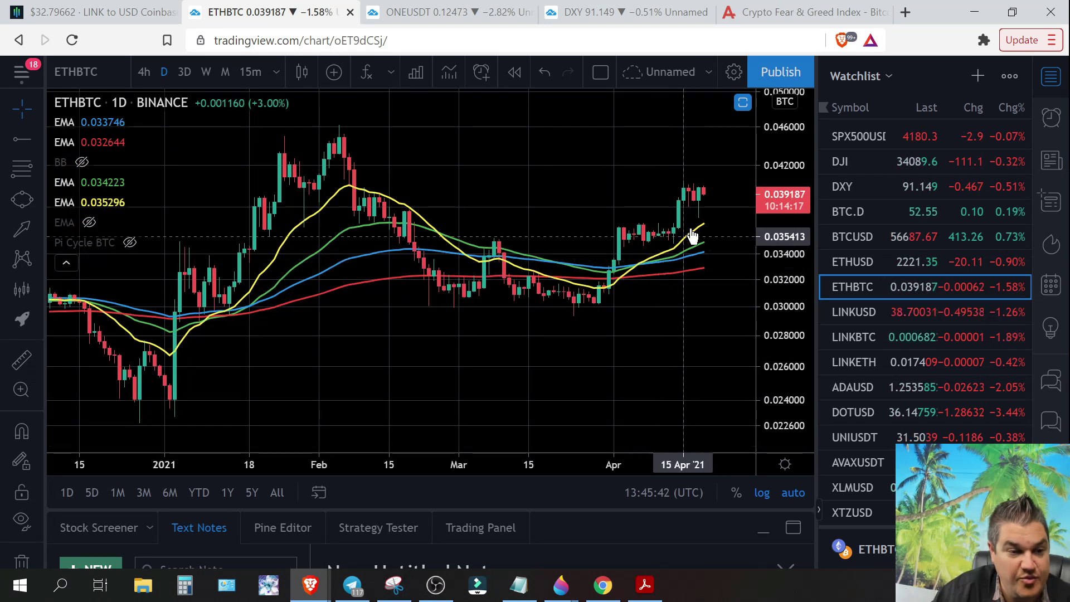
scroll(704, 233, "down", 2)
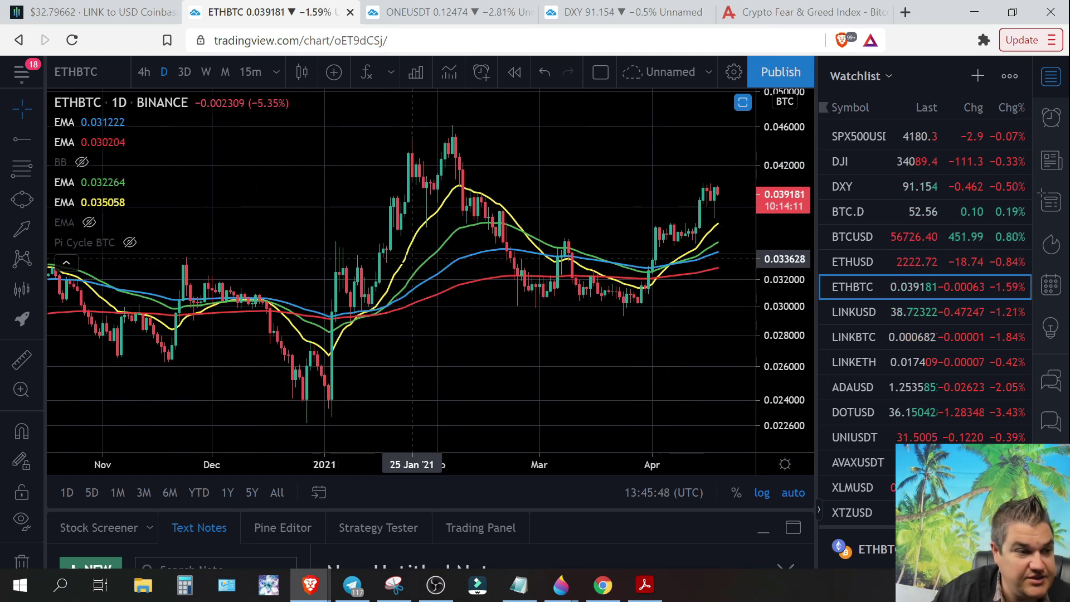
- Measure the 53% ETHBTC rise from 14 Jan to 05 Feb on the daily chart
left_click(372, 304, "shift")
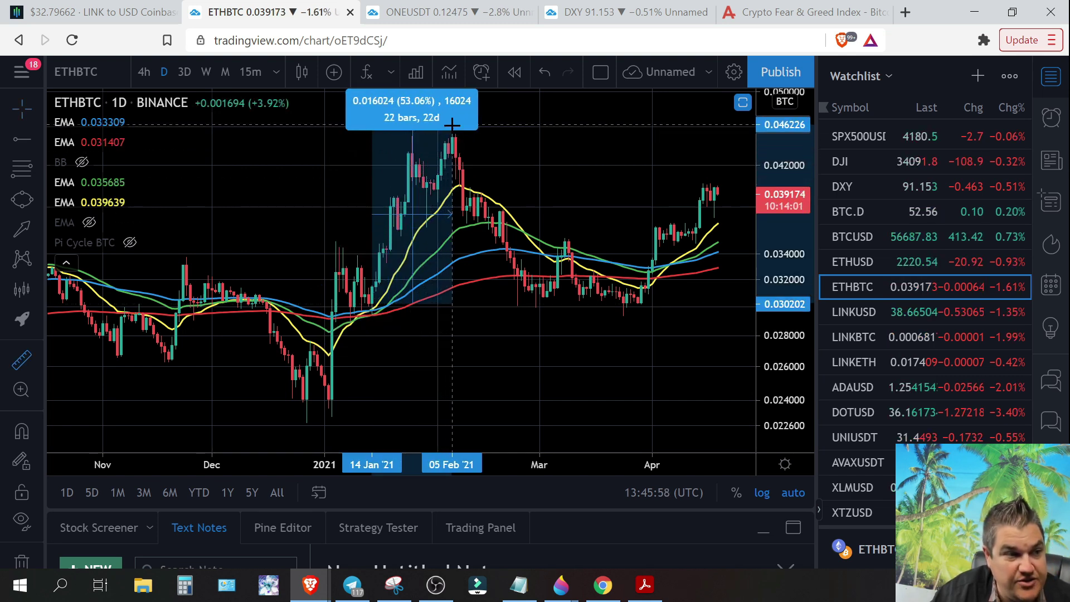
scroll(615, 209, "down", 5)
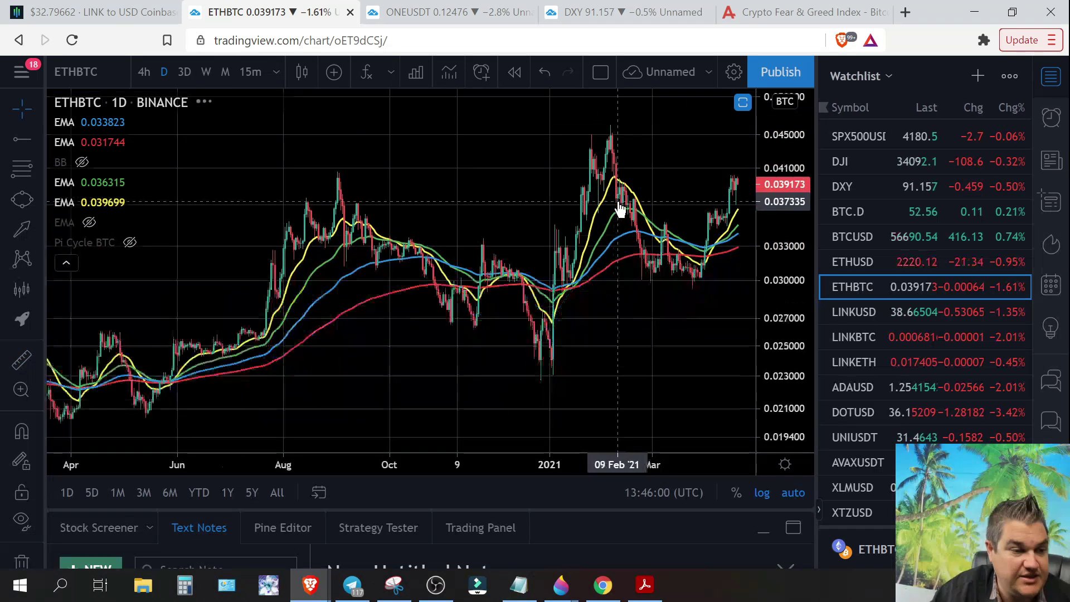
scroll(620, 209, "down", 3)
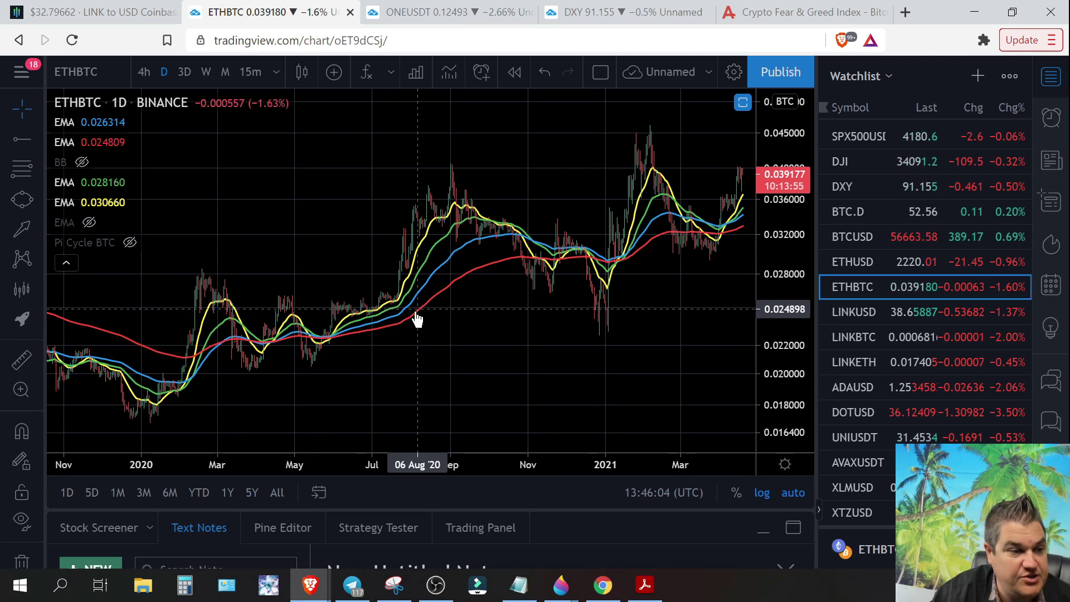
scroll(649, 348, "up", 4)
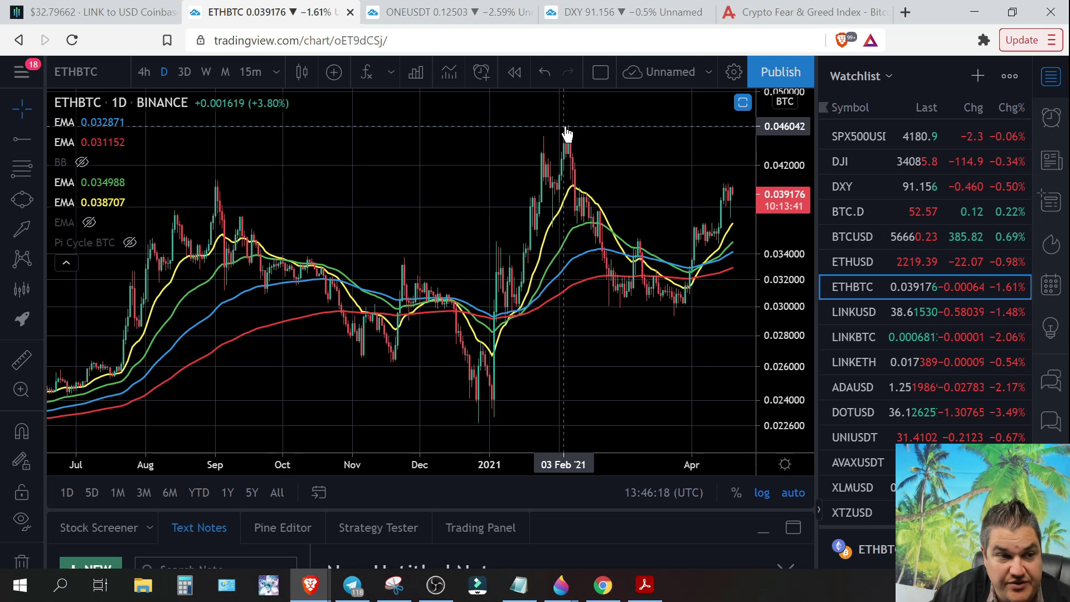
- Zoom out to show the daily chart from 2019 and pan to leave room after the latest candle
scroll(666, 287, "down", 6)
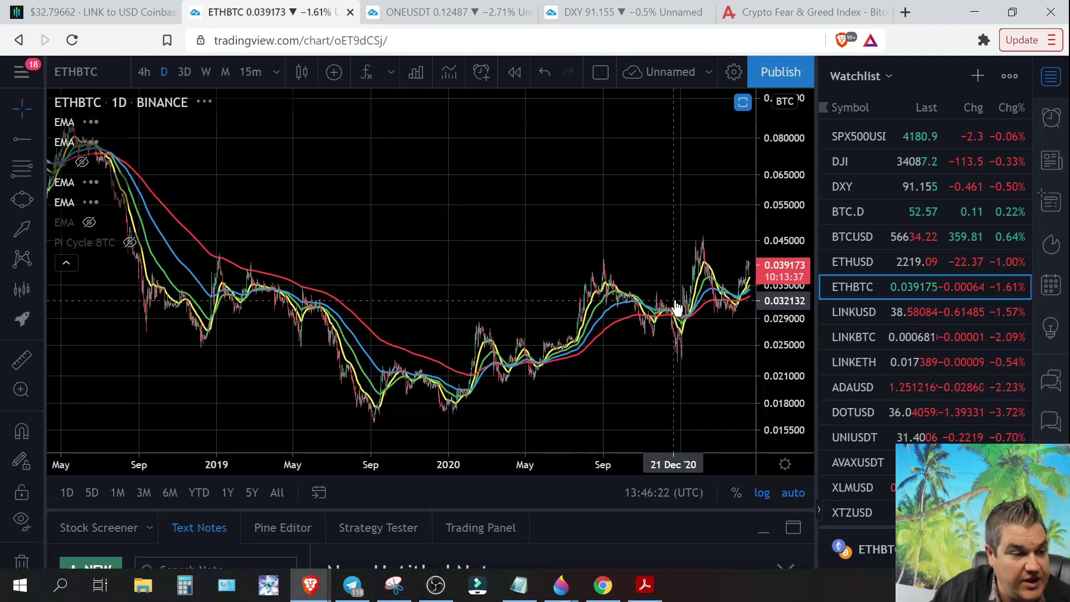
scroll(676, 307, "down", 3)
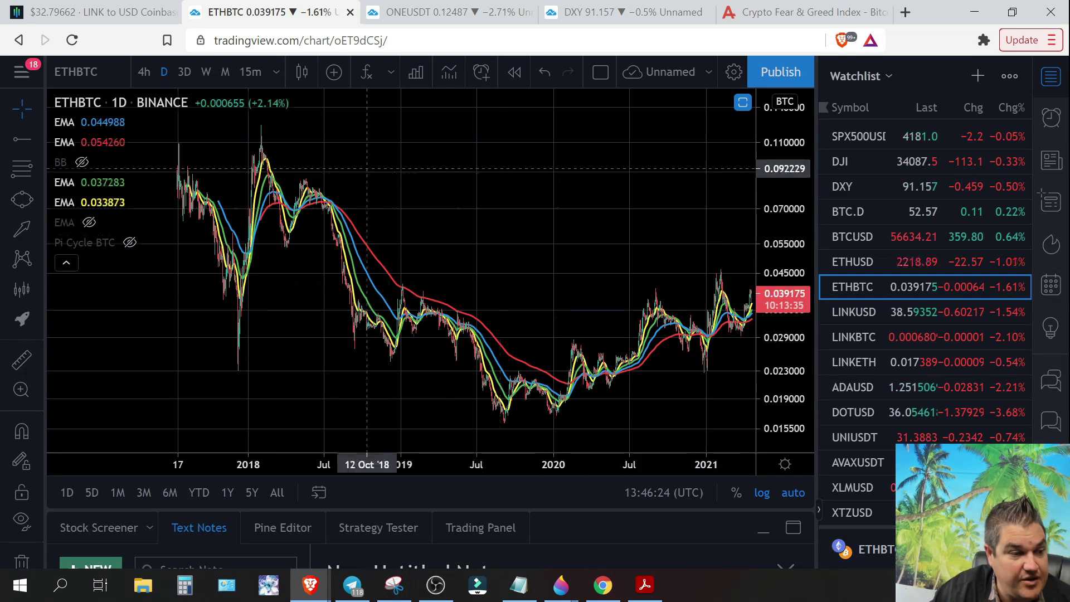
scroll(516, 286, "up", 3)
scroll(515, 286, "up", 2)
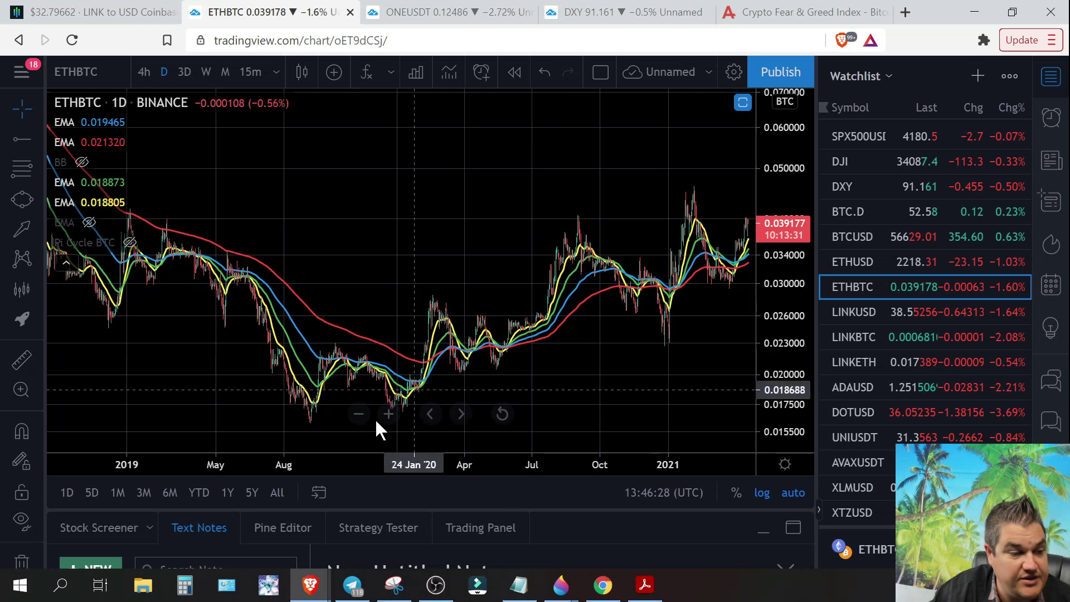
left_click_drag(502, 223, 442, 203)
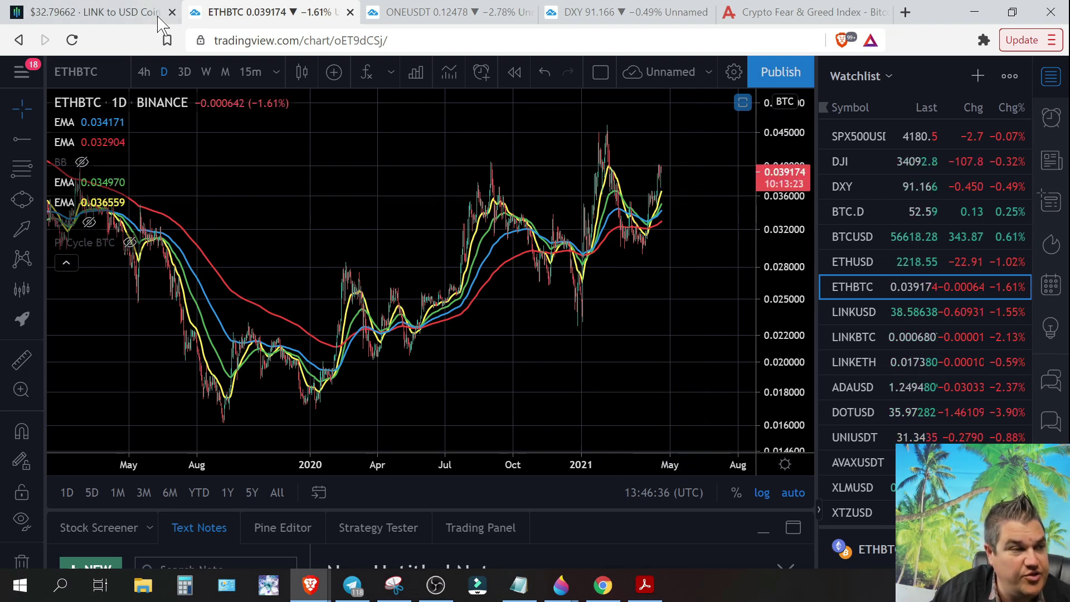
- Put ETHBTC on weekly candles and pan and zoom back to late 2017 along the EMA ribbon
left_click(205, 71)
scroll(575, 333, "up", 5)
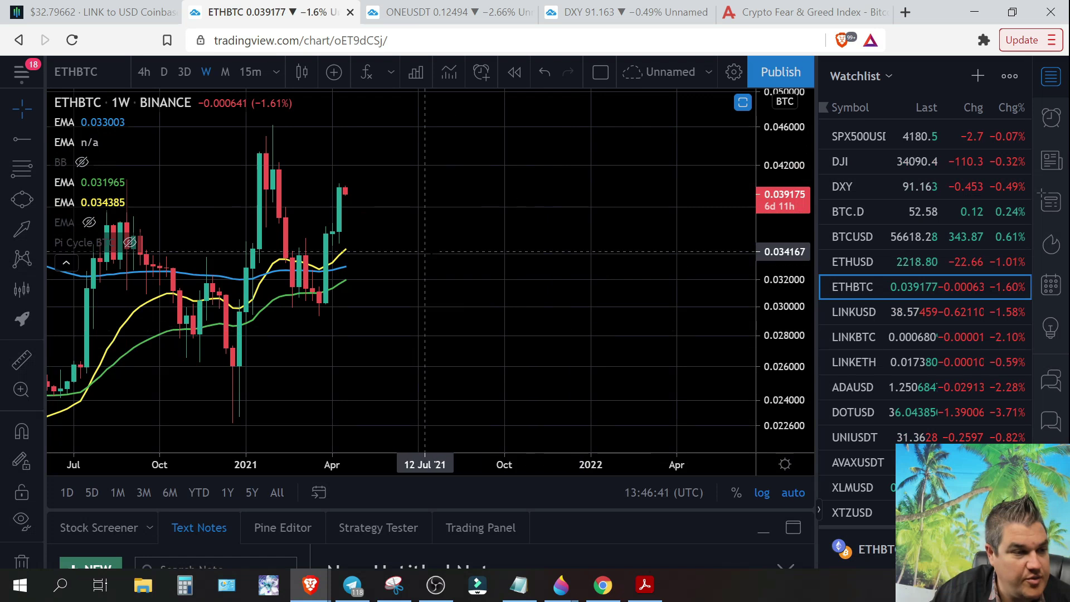
left_click_drag(697, 242, 708, 242)
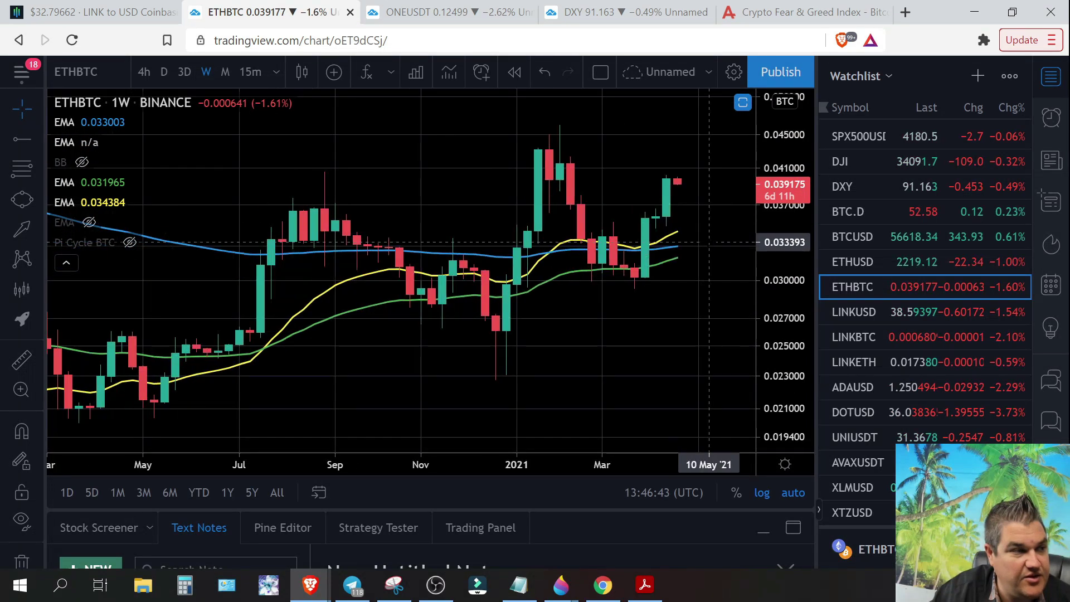
scroll(658, 237, "up", 2)
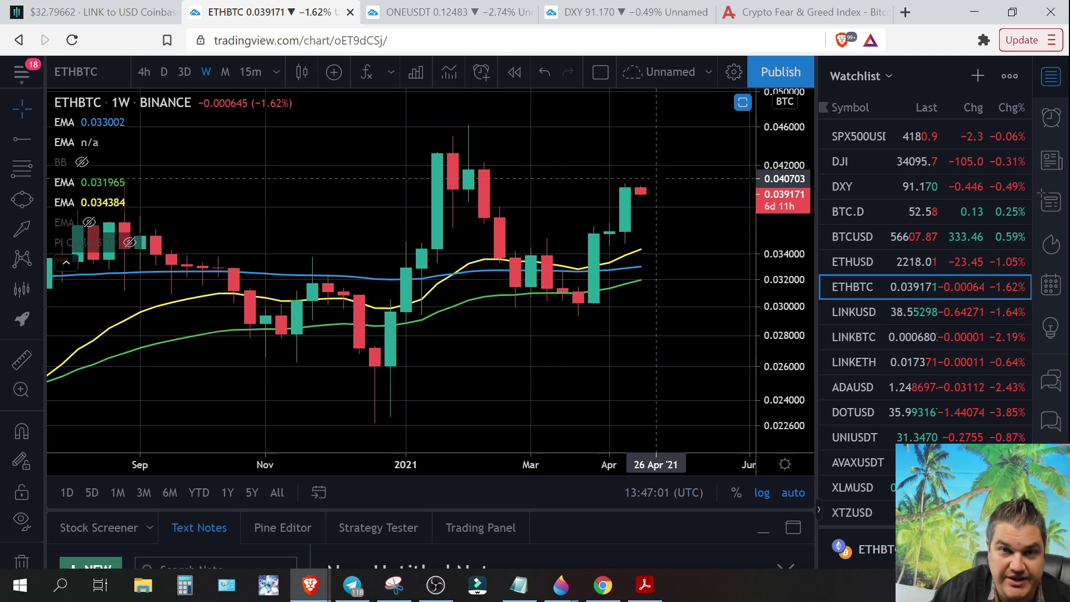
scroll(640, 206, "down", 10)
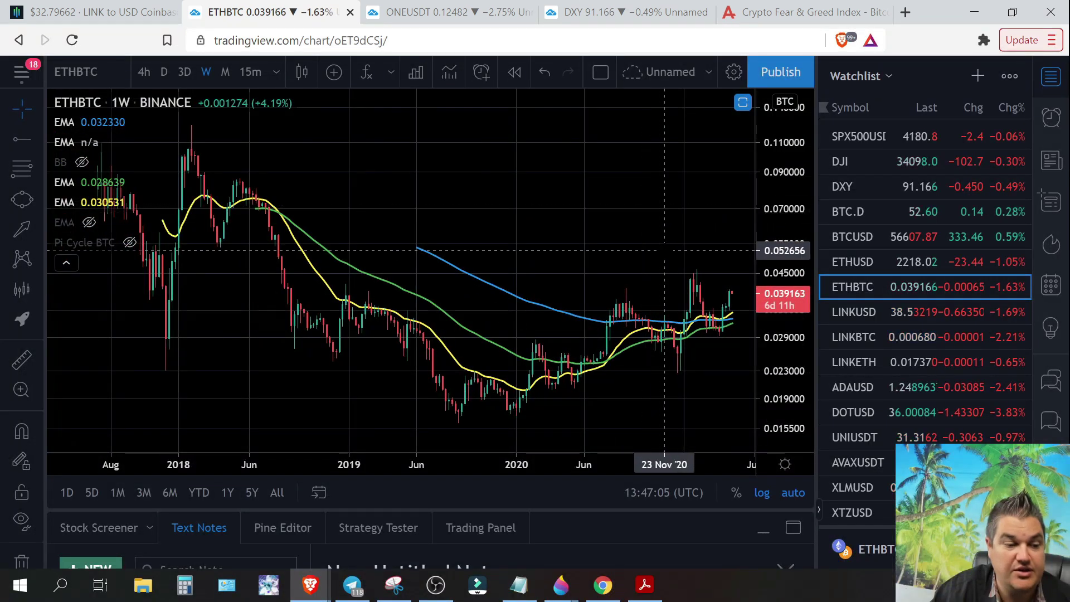
scroll(641, 223, "right", 3)
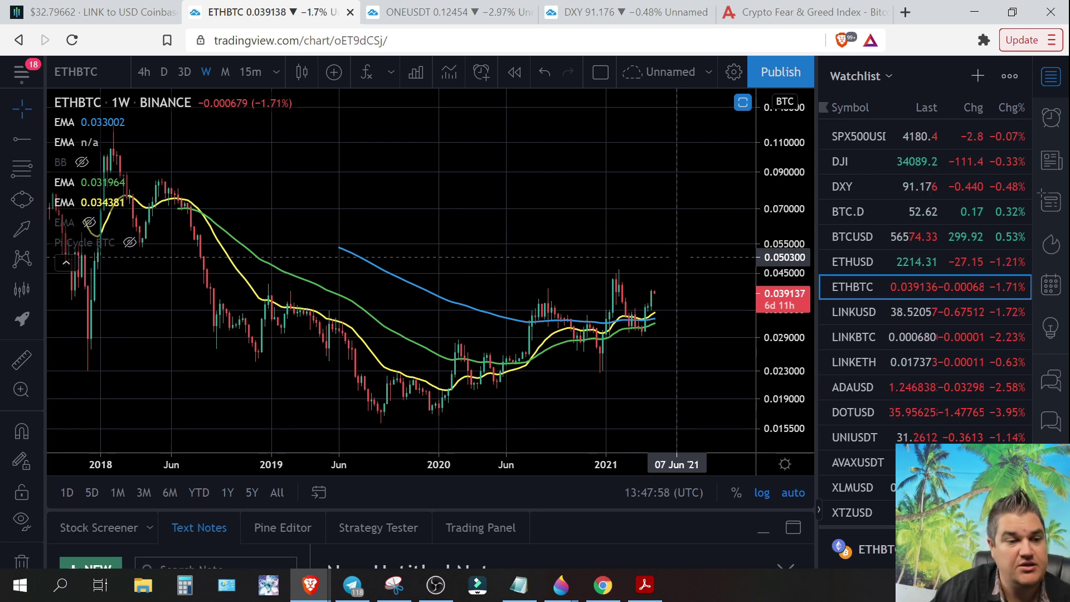
scroll(677, 257, "down", 5)
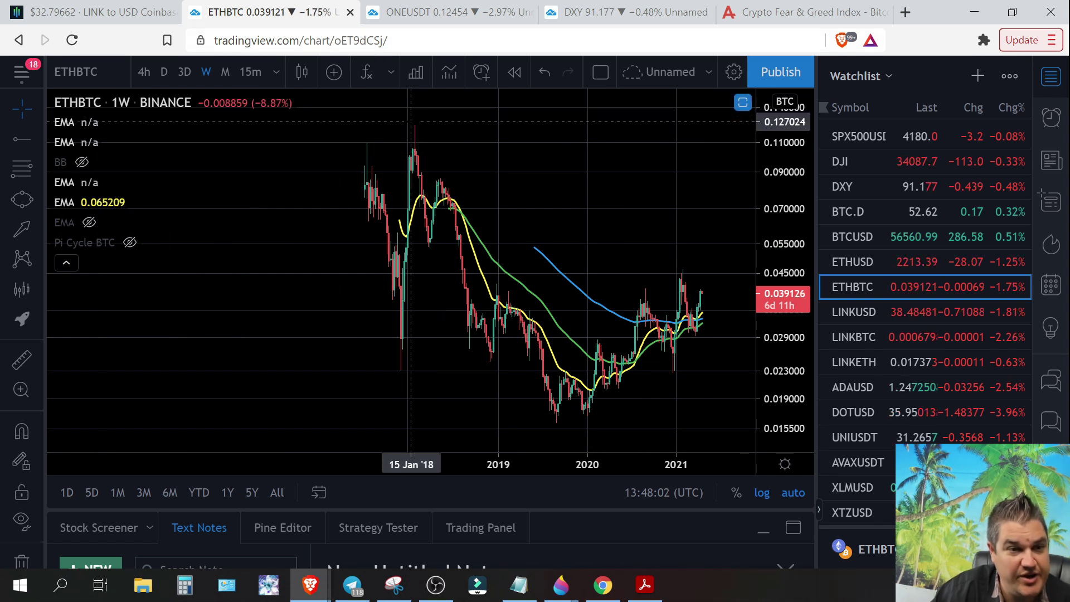